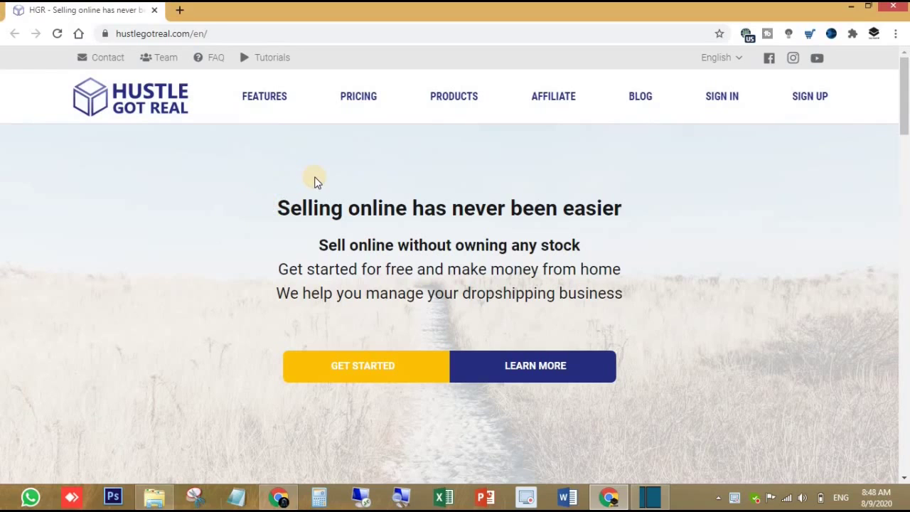
Look through the Hustle Got Real home page, covering its features, company numbers, suppliers, reviews, selling platforms and latest news.
{"action": "scroll", "coordinate": [213, 214], "scroll_direction": "down", "scroll_amount": 1}
{"action": "scroll", "coordinate": [256, 238], "scroll_direction": "down", "scroll_amount": 1}
{"action": "scroll", "coordinate": [258, 239], "scroll_direction": "down", "scroll_amount": 5}
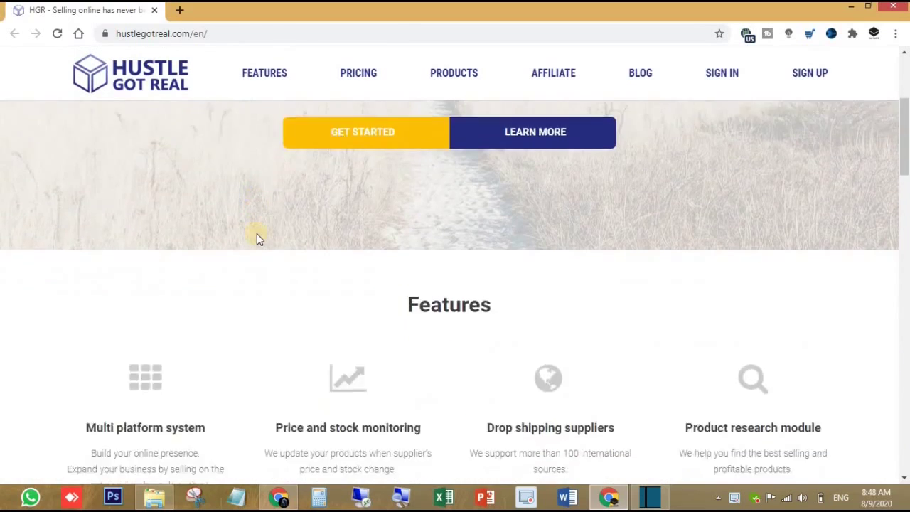
{"action": "scroll", "coordinate": [258, 239], "scroll_direction": "down", "scroll_amount": 4}
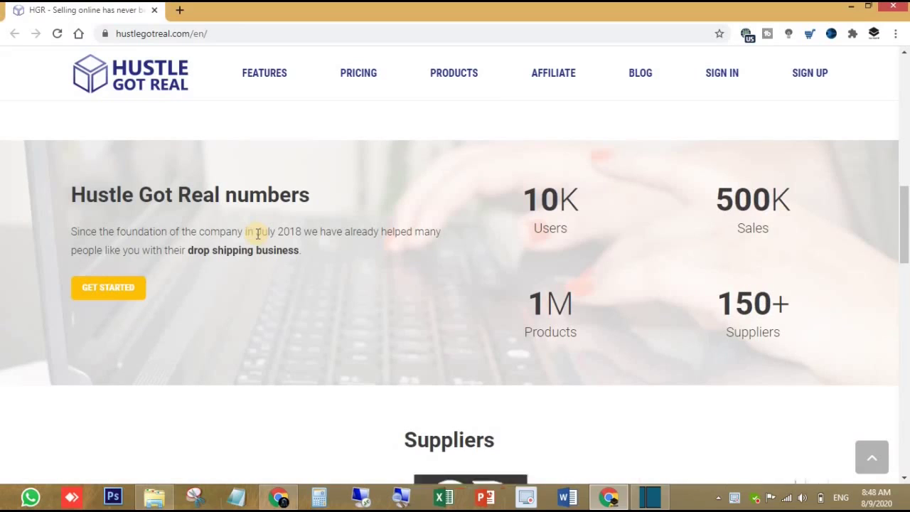
{"action": "scroll", "coordinate": [258, 234], "scroll_direction": "down", "scroll_amount": 4}
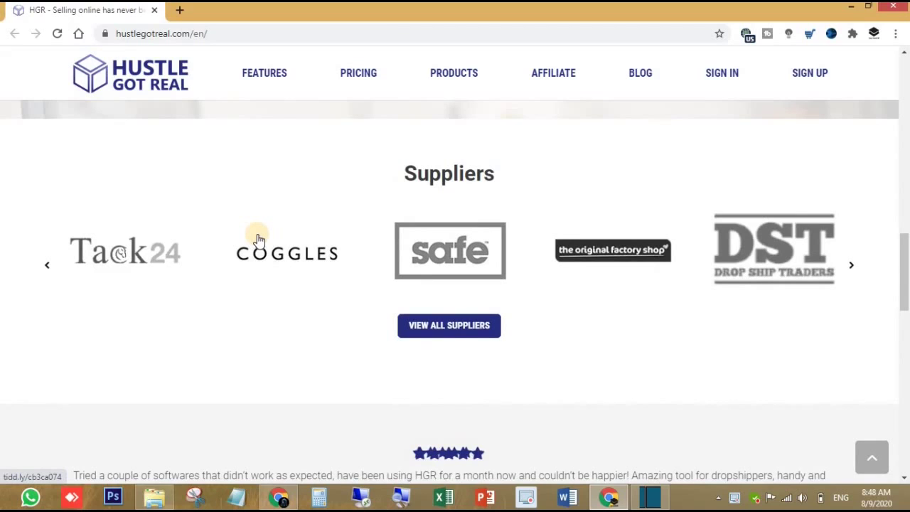
{"action": "scroll", "coordinate": [258, 240], "scroll_direction": "down", "scroll_amount": 2}
{"action": "scroll", "coordinate": [258, 239], "scroll_direction": "down", "scroll_amount": 1}
{"action": "scroll", "coordinate": [257, 238], "scroll_direction": "down", "scroll_amount": 2}
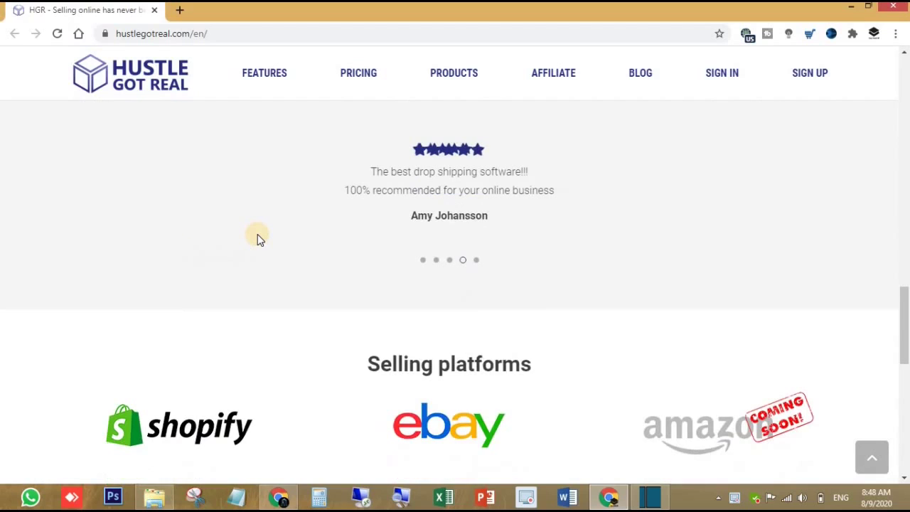
{"action": "scroll", "coordinate": [259, 239], "scroll_direction": "down", "scroll_amount": 2}
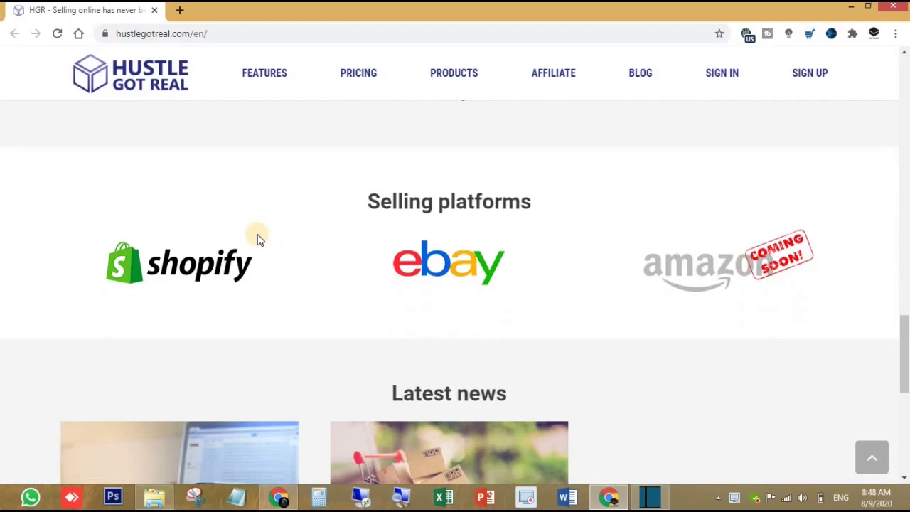
{"action": "scroll", "coordinate": [261, 237], "scroll_direction": "down", "scroll_amount": 1}
{"action": "scroll", "coordinate": [261, 238], "scroll_direction": "down", "scroll_amount": 1}
{"action": "scroll", "coordinate": [261, 238], "scroll_direction": "down", "scroll_amount": 3}
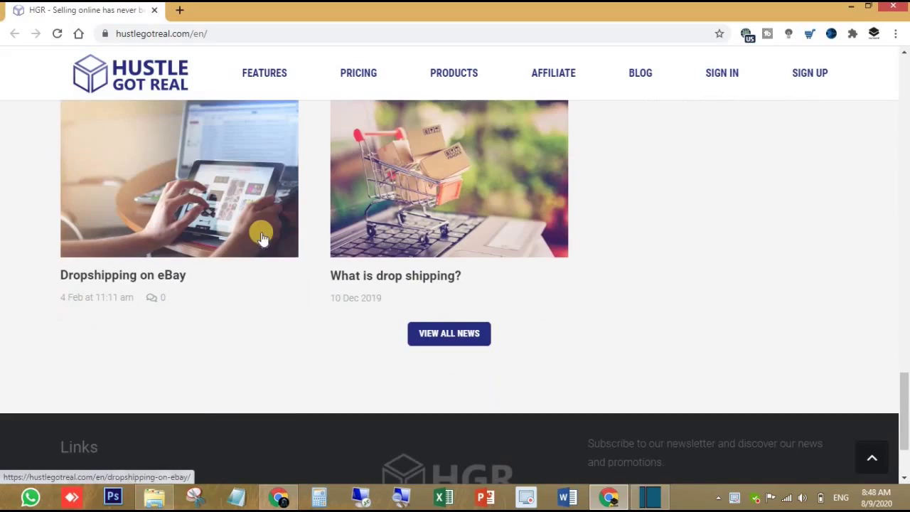
{"action": "scroll", "coordinate": [261, 238], "scroll_direction": "down", "scroll_amount": 2}
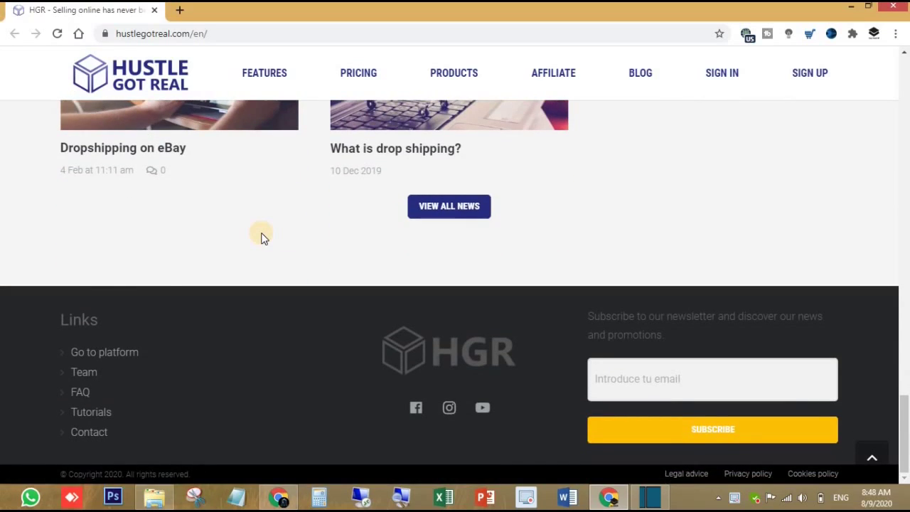
{"action": "scroll", "coordinate": [261, 237], "scroll_direction": "up", "scroll_amount": 6}
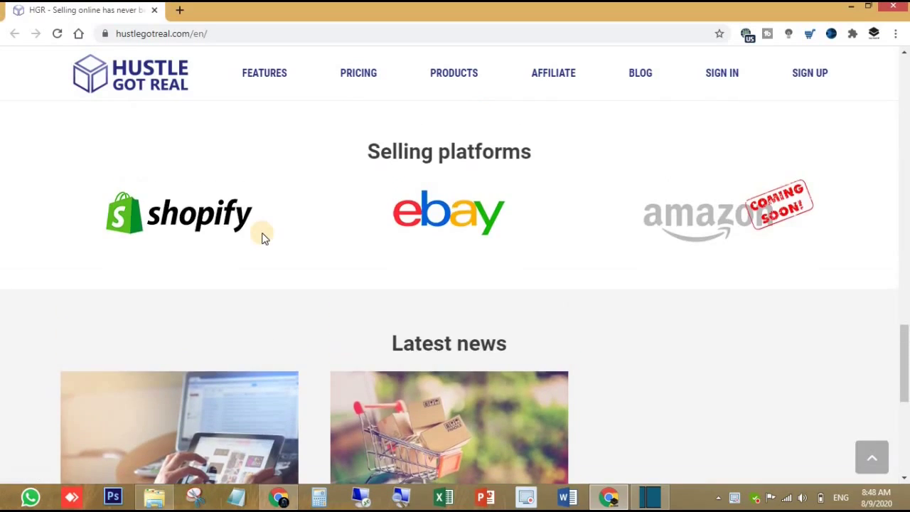
{"action": "scroll", "coordinate": [263, 231], "scroll_direction": "up", "scroll_amount": 6}
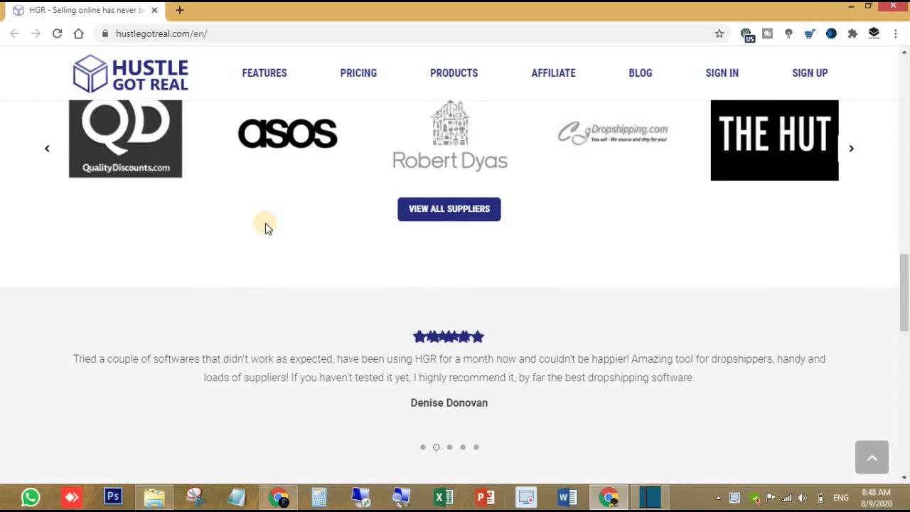
{"action": "scroll", "coordinate": [267, 227], "scroll_direction": "up", "scroll_amount": 6}
{"action": "scroll", "coordinate": [266, 226], "scroll_direction": "up", "scroll_amount": 6}
{"action": "scroll", "coordinate": [265, 226], "scroll_direction": "up", "scroll_amount": 3}
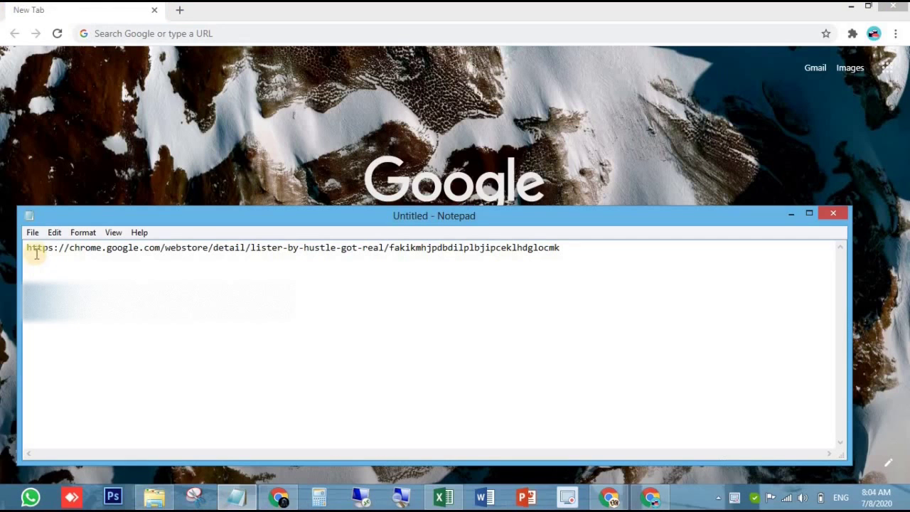
Copy the Chrome Web Store link for Lister by Hustle Got Real from the Notepad note and open it in Chrome.
{"action": "left_click_drag", "start_coordinate": [28, 247], "coordinate": [563, 249]}
{"action": "key", "text": "ctrl+c"}
{"action": "left_click", "coordinate": [121, 32]}
{"action": "right_click", "coordinate": [123, 33]}
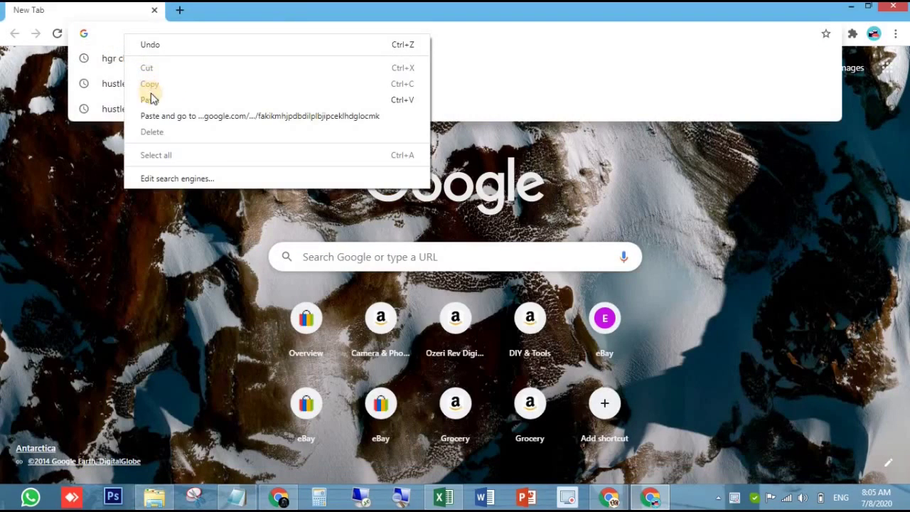
{"action": "left_click", "coordinate": [151, 116]}
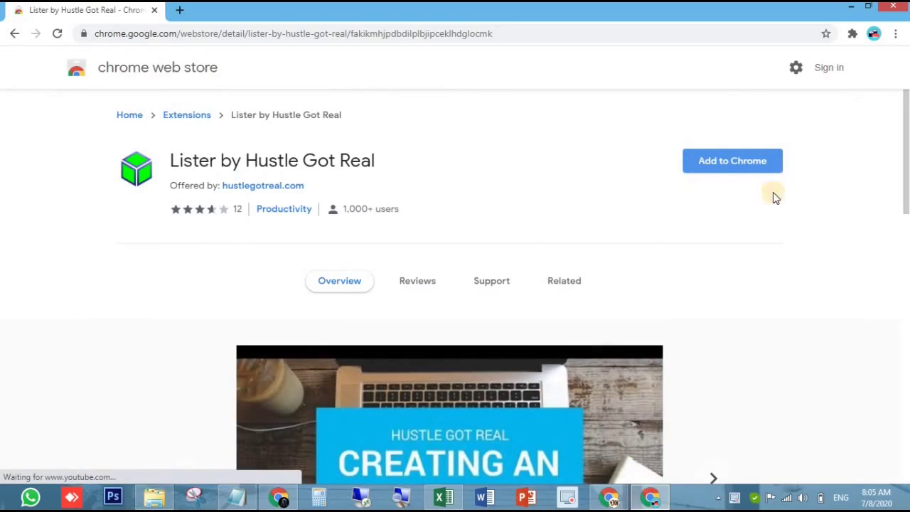
Add the Lister by Hustle Got Real extension to Chrome and dismiss the installation notice.
{"action": "left_click", "coordinate": [714, 158]}
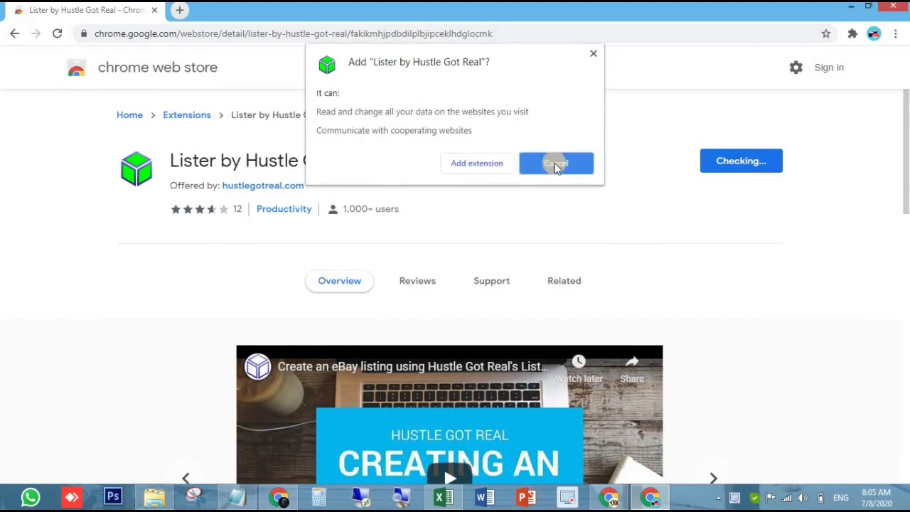
{"action": "left_click", "coordinate": [480, 164]}
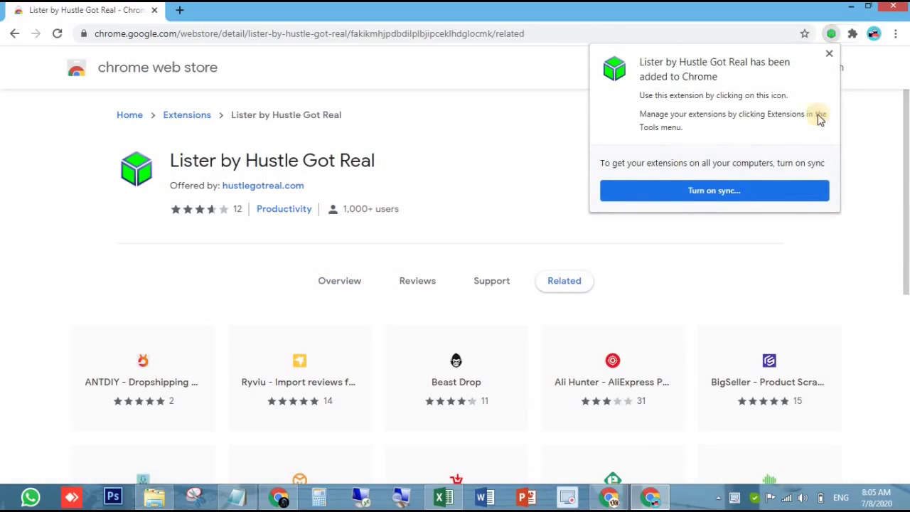
{"action": "left_click", "coordinate": [829, 54]}
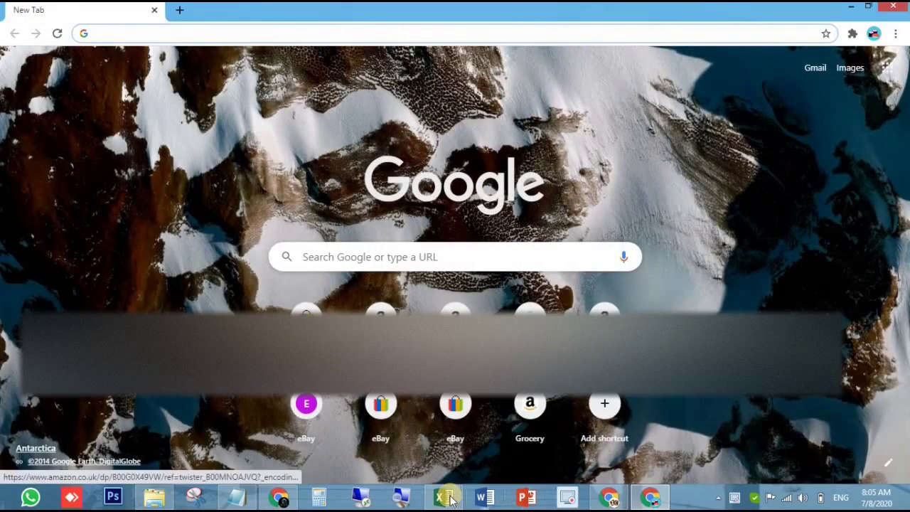
Copy the Amazon product link from cell E111 of the EbayListing (2).xlsx workbook and open it in Chrome.
{"action": "left_click", "coordinate": [443, 497]}
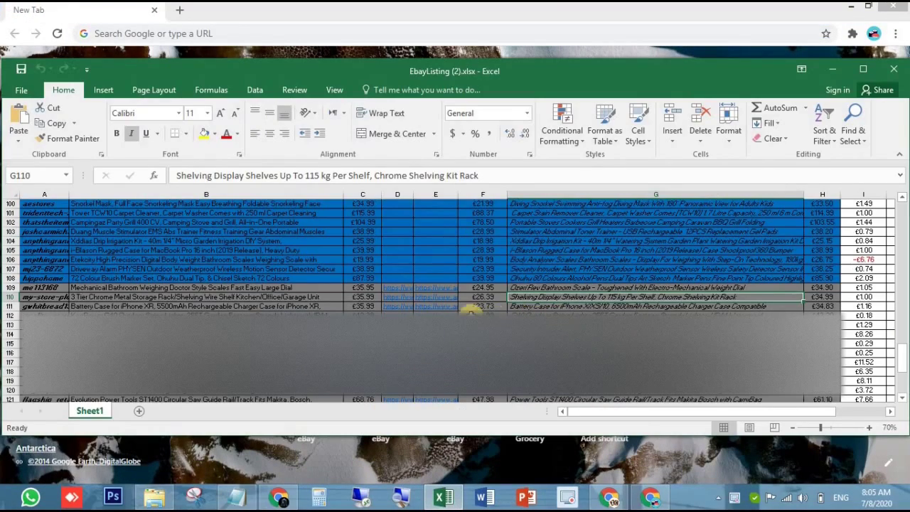
{"action": "key", "text": "Down"}
{"action": "key", "text": "Left"}
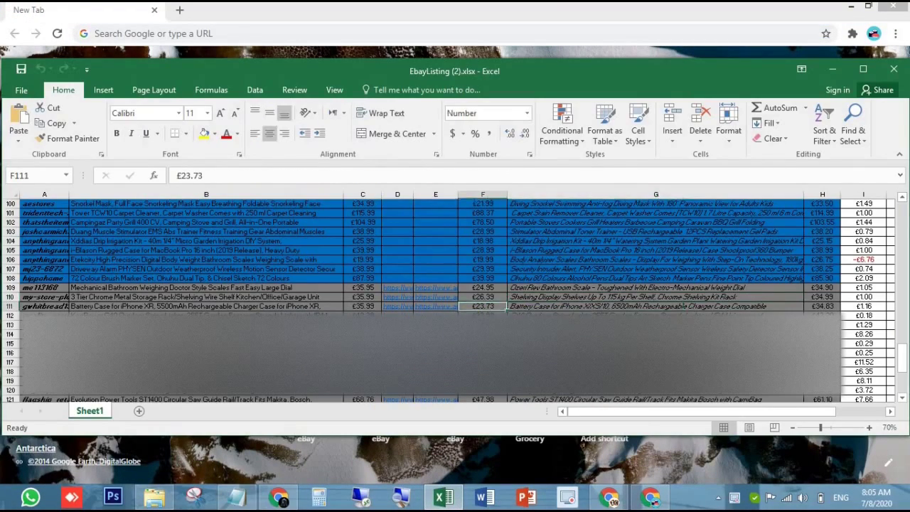
{"action": "key", "text": "Left"}
{"action": "key", "text": "ctrl+c"}
{"action": "left_click", "coordinate": [63, 10]}
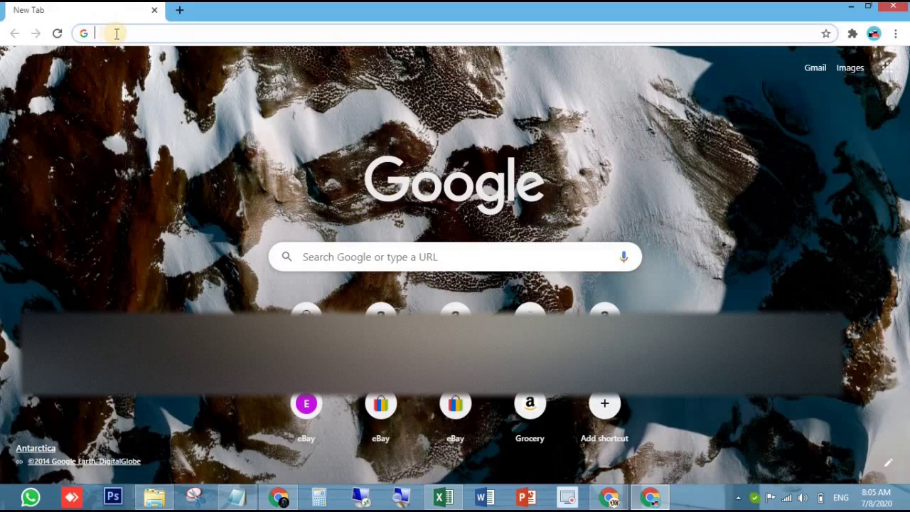
{"action": "right_click", "coordinate": [116, 32]}
{"action": "left_click", "coordinate": [164, 113]}
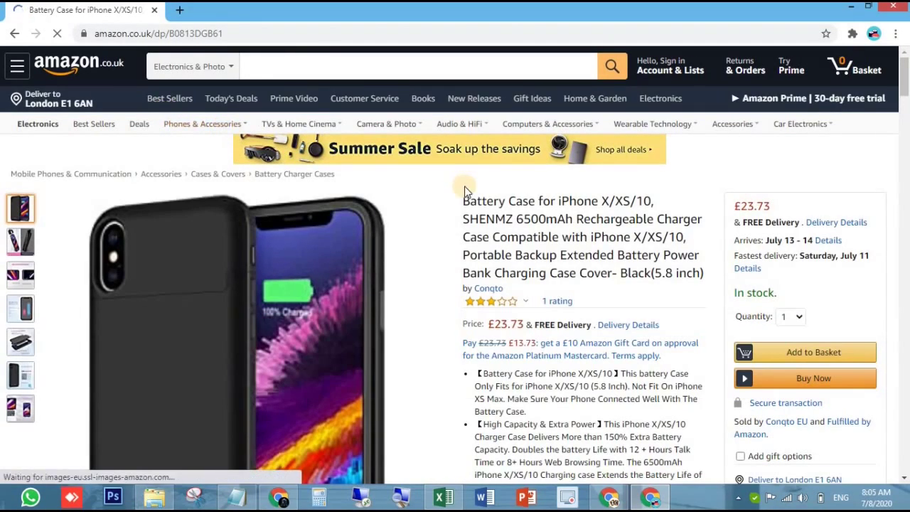
Launch the Lister by Hustle Got Real extension on the Amazon battery case page and check the account's channel options.
{"action": "scroll", "coordinate": [445, 195], "scroll_direction": "down", "scroll_amount": 3}
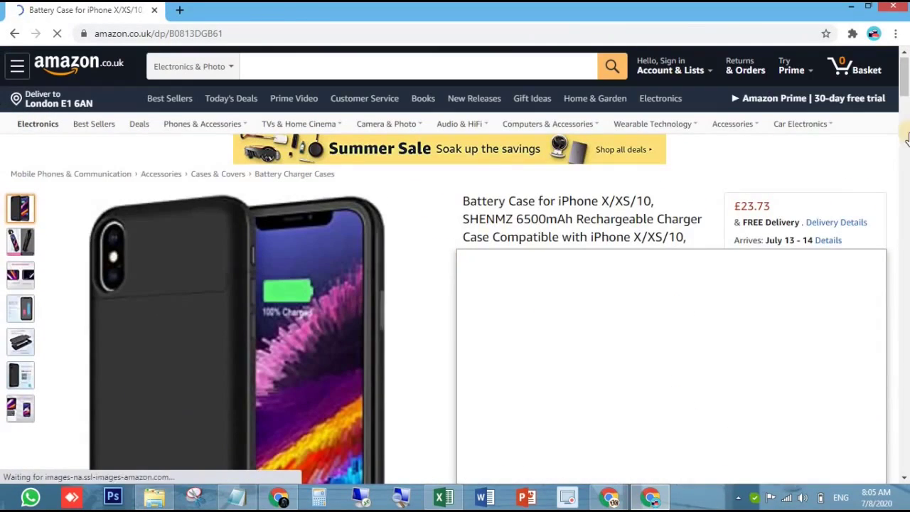
{"action": "left_click", "coordinate": [852, 33]}
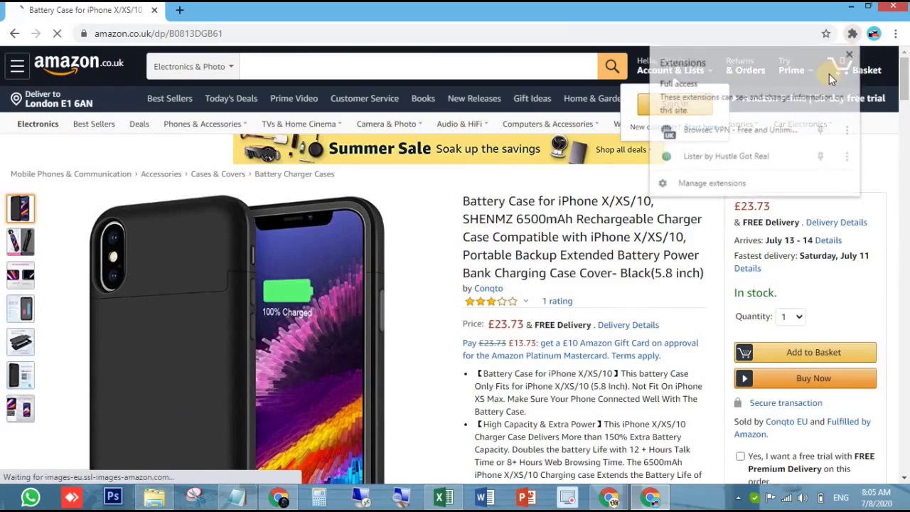
{"action": "left_click", "coordinate": [701, 156]}
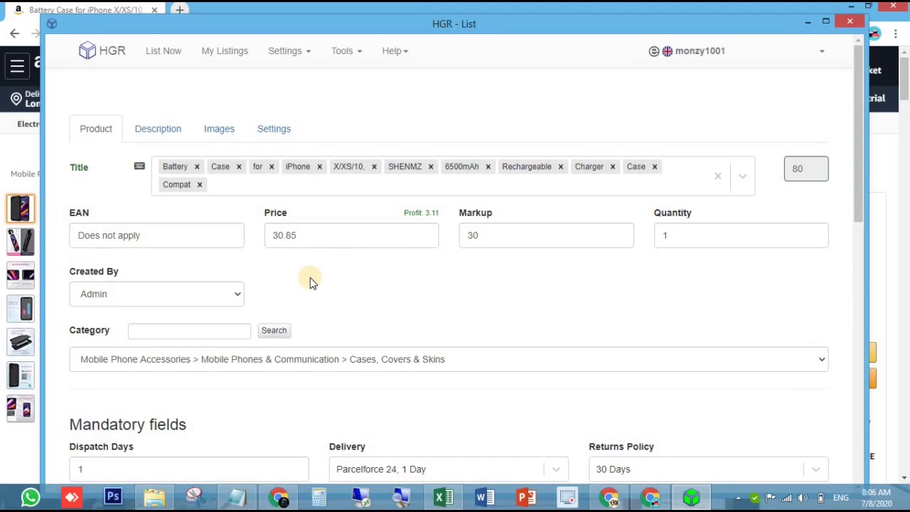
{"action": "left_click", "coordinate": [767, 50]}
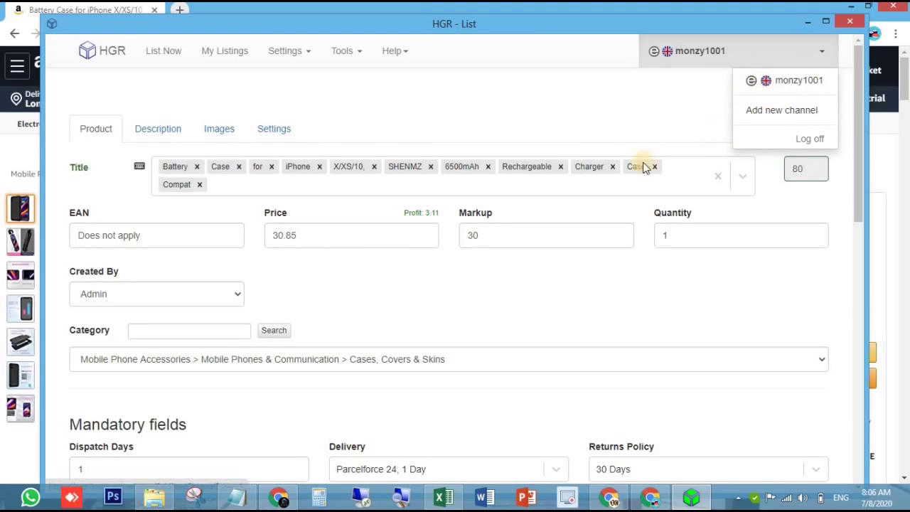
{"action": "left_click", "coordinate": [689, 63]}
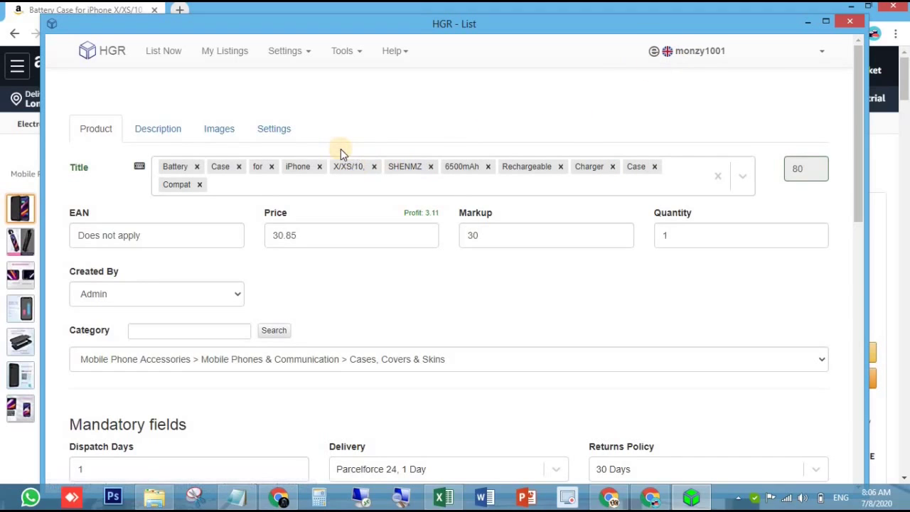
Replace the listing title with "Battery Case for iPhone X/XS/10, 6500mAh Rechargeable Charger Case Compatible" copied from cell G111 of the Excel workbook.
{"action": "left_click", "coordinate": [441, 496]}
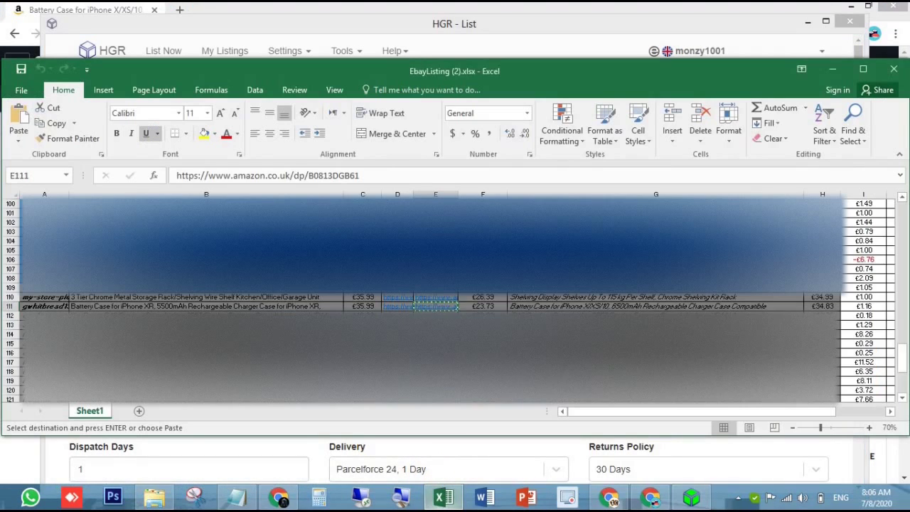
{"action": "left_click", "coordinate": [526, 305]}
{"action": "key", "text": "ctrl+c"}
{"action": "left_click", "coordinate": [501, 25]}
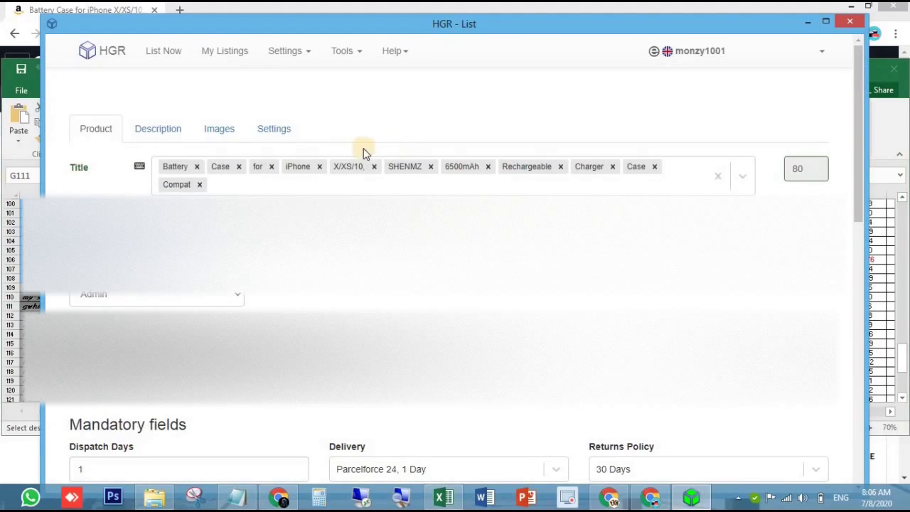
{"action": "left_click", "coordinate": [720, 177]}
{"action": "left_click", "coordinate": [197, 166]}
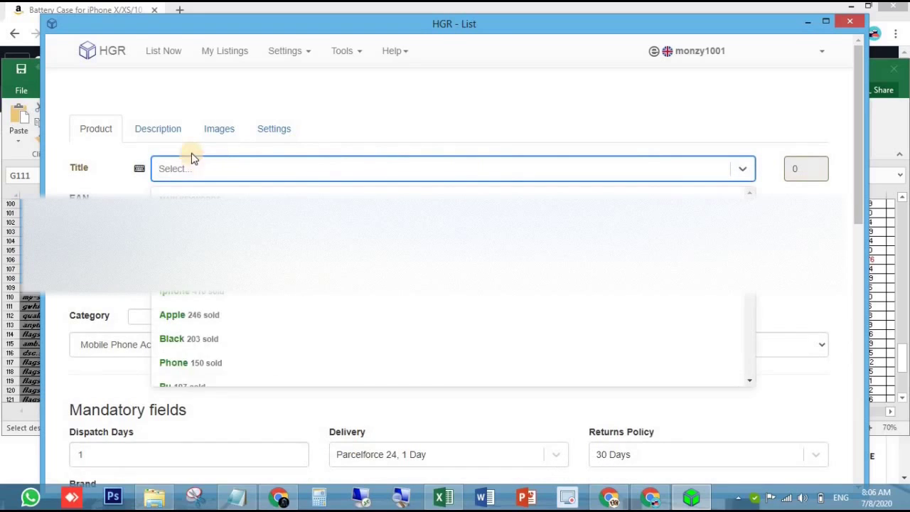
{"action": "key", "text": "ctrl+v"}
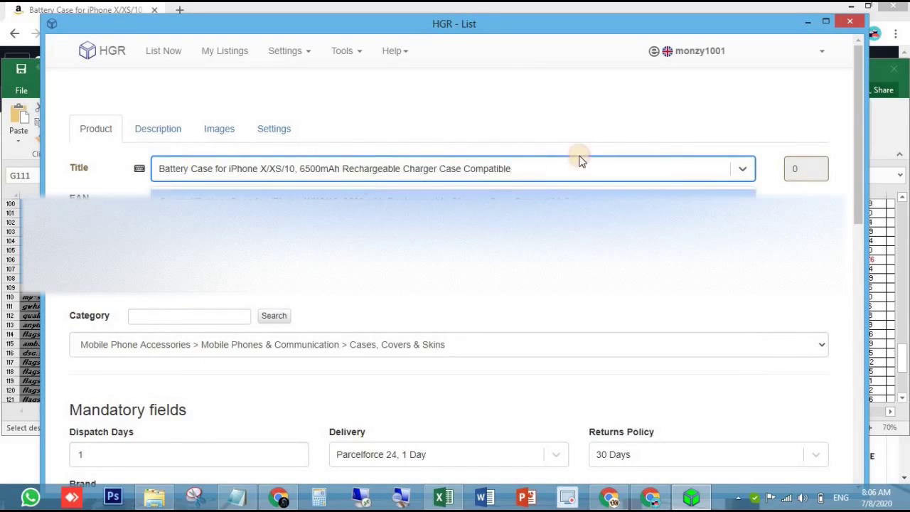
{"action": "key", "text": "Return"}
Look up the battery case's selling price in row 111 of the Excel workbook and set the listing price to 34.83.
{"action": "scroll", "coordinate": [413, 189], "scroll_direction": "down", "scroll_amount": 1}
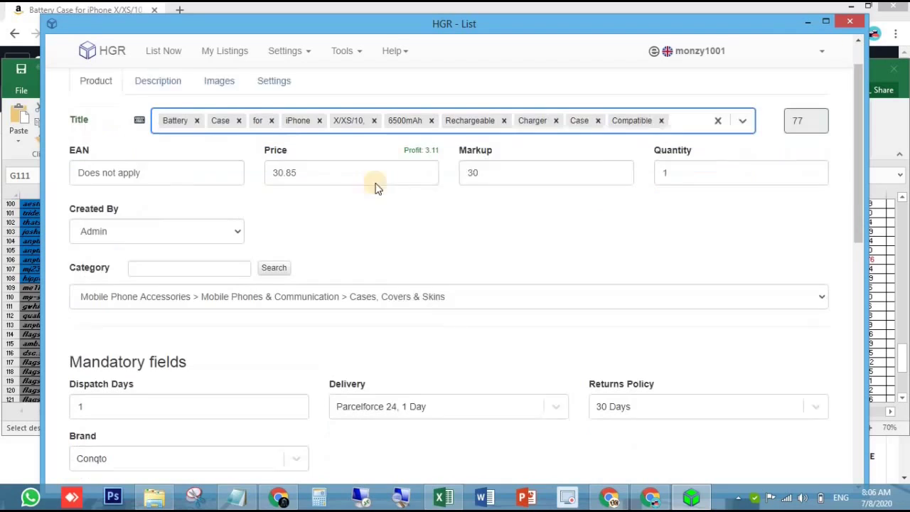
{"action": "key", "text": "alt+Tab"}
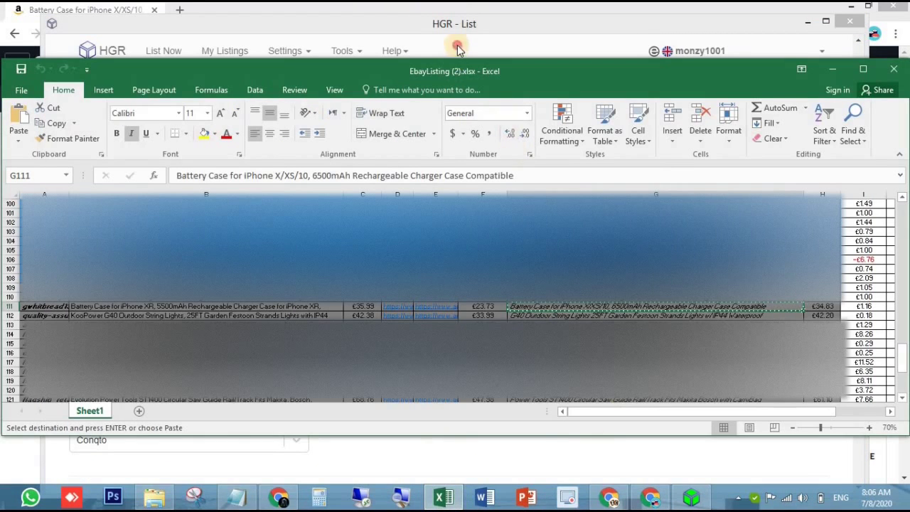
{"action": "left_click", "coordinate": [515, 45]}
{"action": "double_click", "coordinate": [285, 156]}
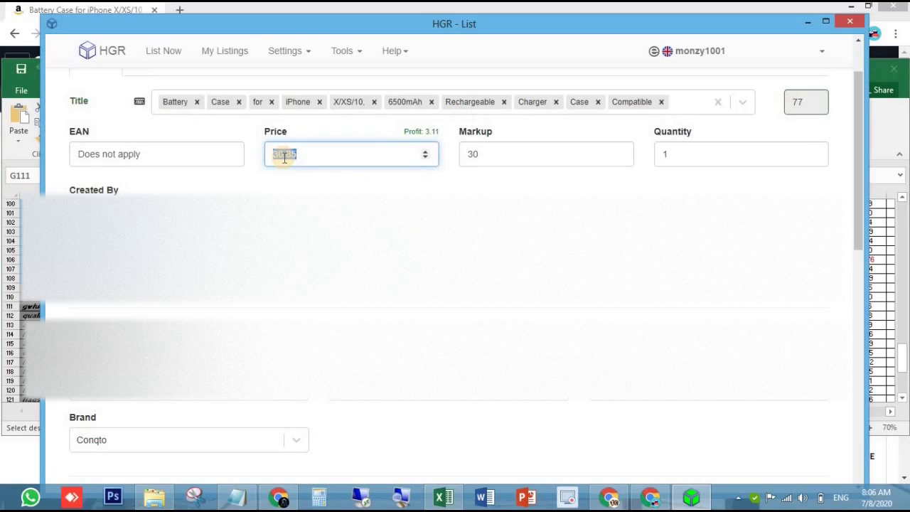
{"action": "type", "text": "34.83"}
{"action": "left_click", "coordinate": [272, 190]}
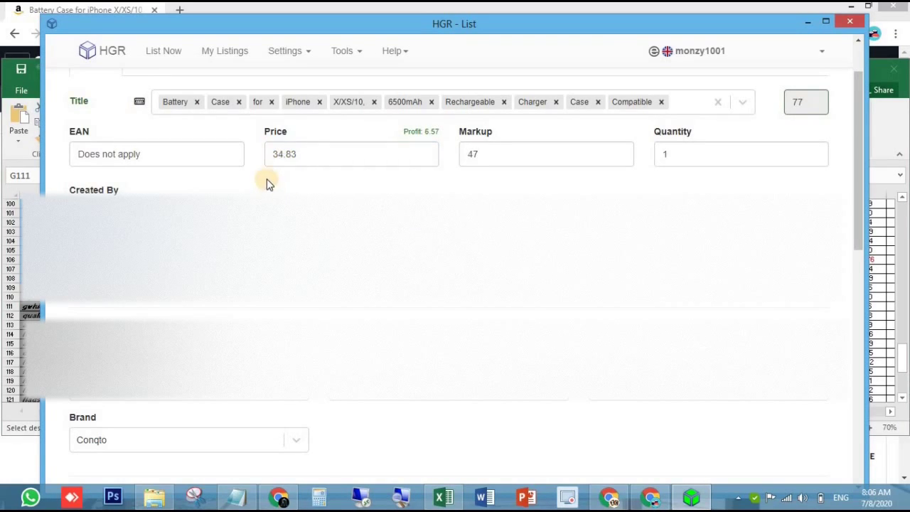
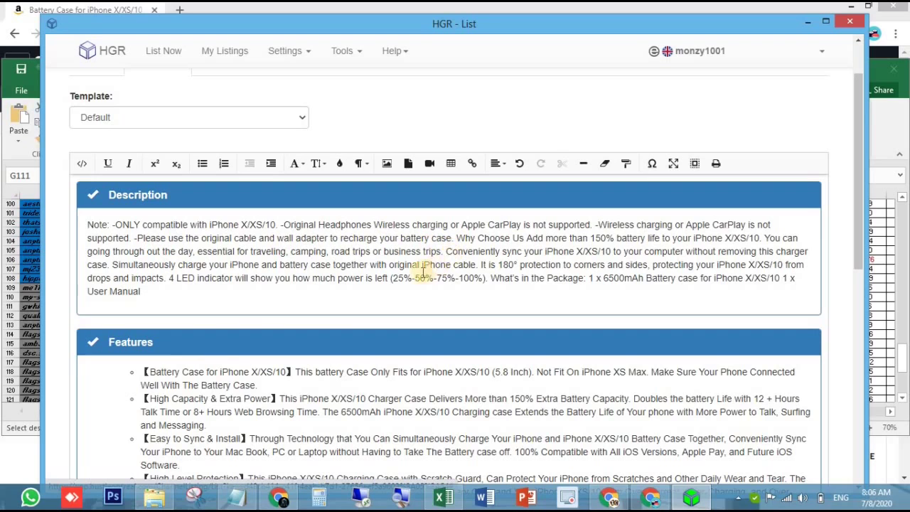
Review the listing description and delete the "100% Refund Guarantee" and "Delivery information" bullets from its Features section.
{"action": "scroll", "coordinate": [206, 283], "scroll_direction": "down", "scroll_amount": 1}
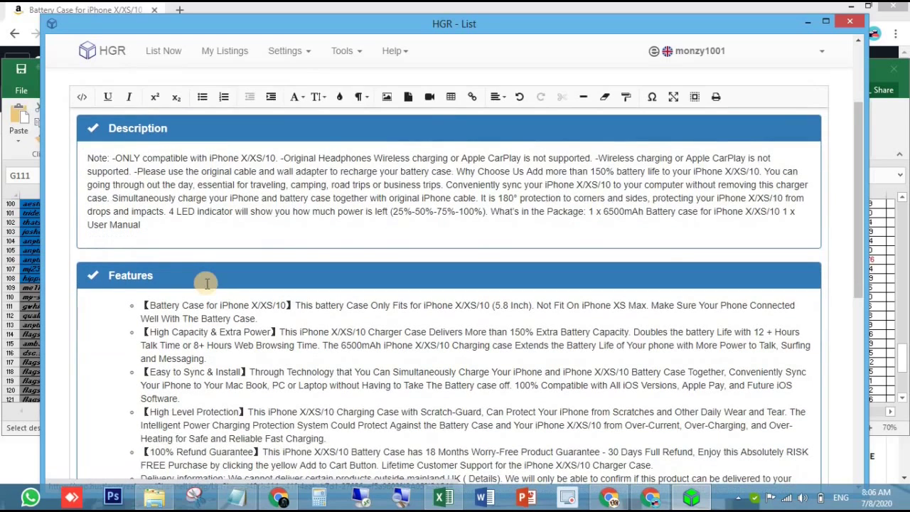
{"action": "scroll", "coordinate": [206, 283], "scroll_direction": "down", "scroll_amount": 2}
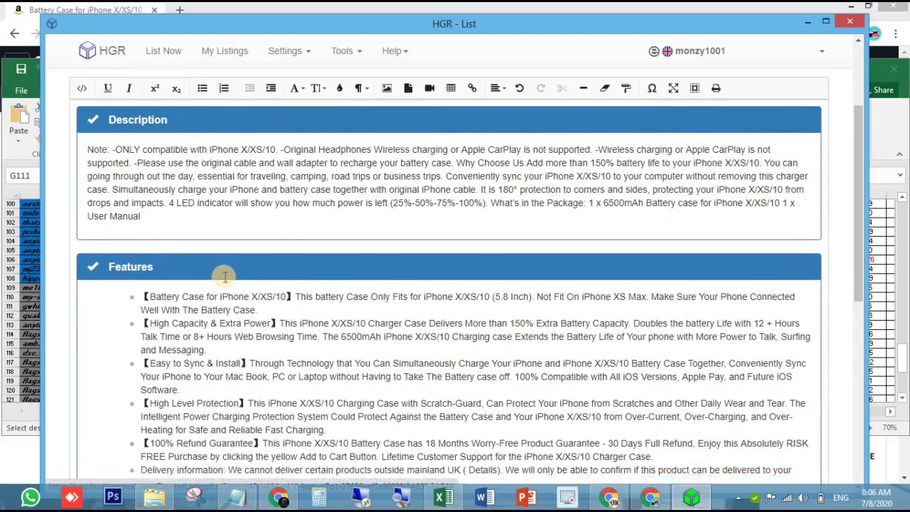
{"action": "left_click", "coordinate": [169, 178]}
{"action": "scroll", "coordinate": [230, 252], "scroll_direction": "up", "scroll_amount": 3}
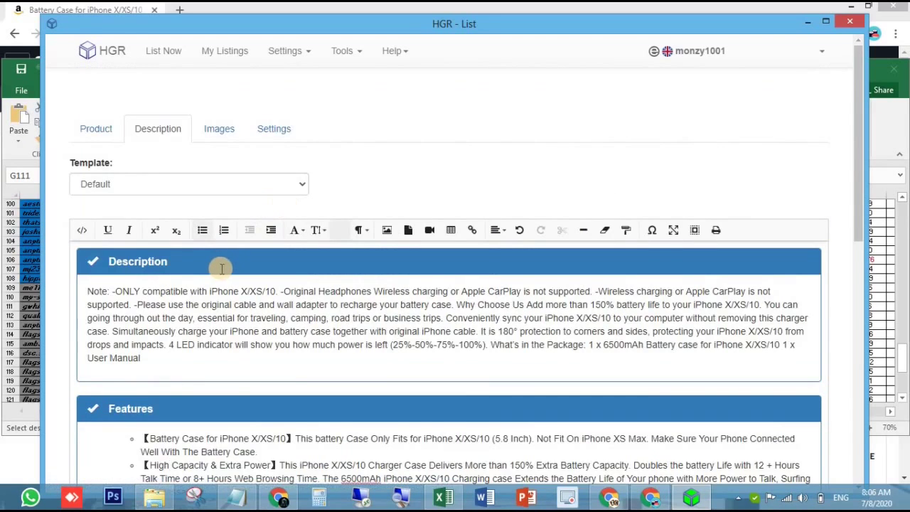
{"action": "scroll", "coordinate": [213, 270], "scroll_direction": "down", "scroll_amount": 2}
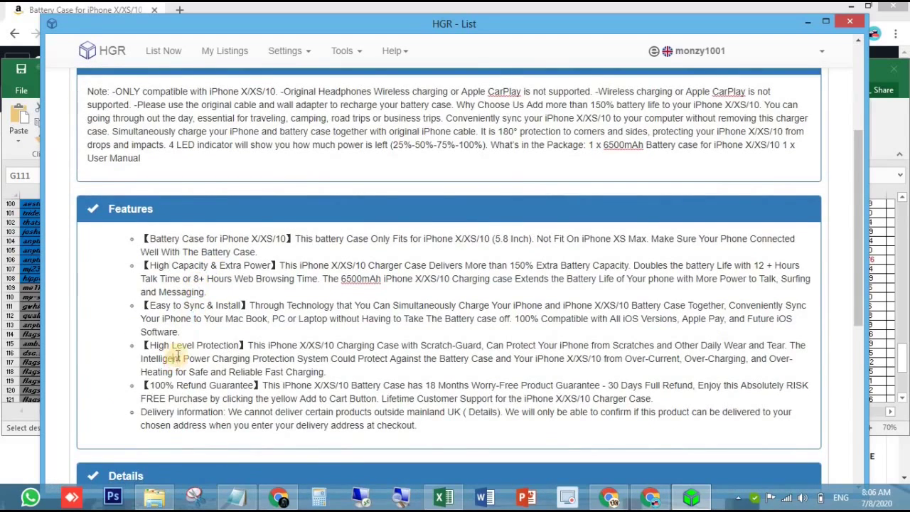
{"action": "scroll", "coordinate": [153, 334], "scroll_direction": "down", "scroll_amount": 1}
{"action": "left_click_drag", "start_coordinate": [143, 320], "coordinate": [427, 360]}
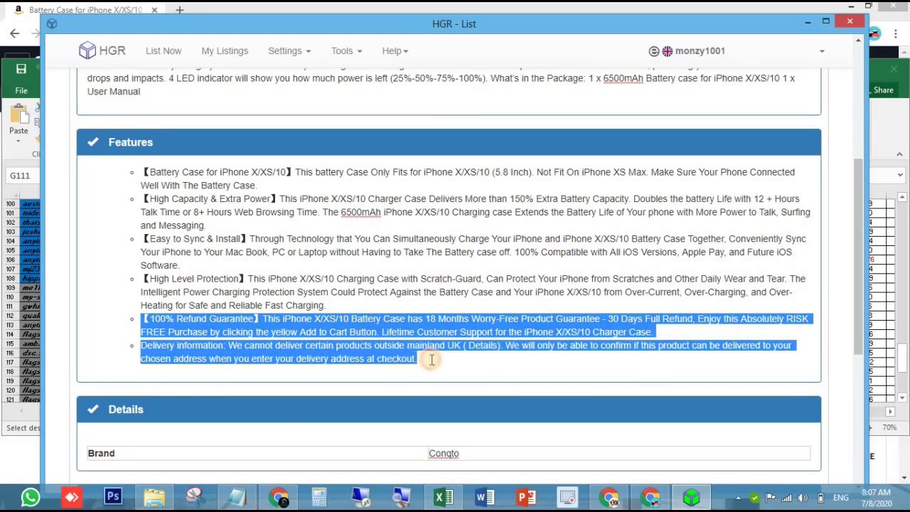
{"action": "key", "text": "BackSpace"}
{"action": "key", "text": "BackSpace"}
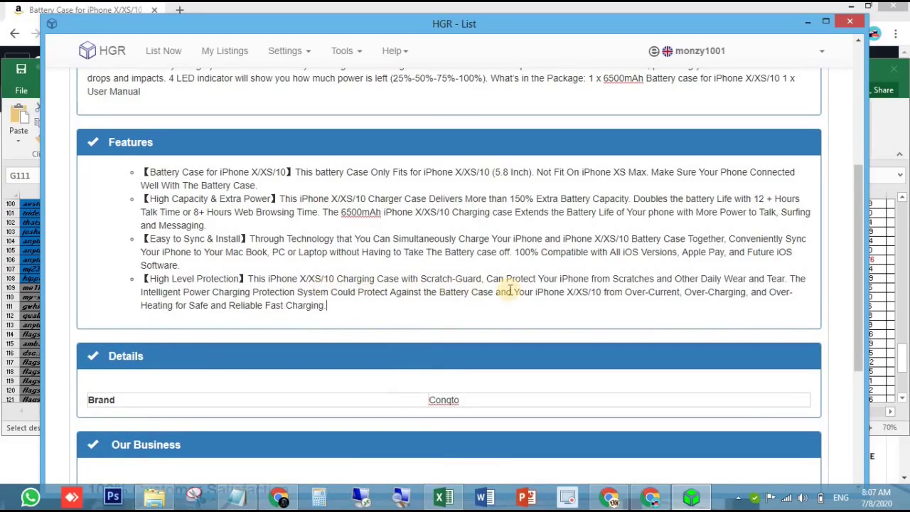
{"action": "scroll", "coordinate": [249, 279], "scroll_direction": "up", "scroll_amount": 2}
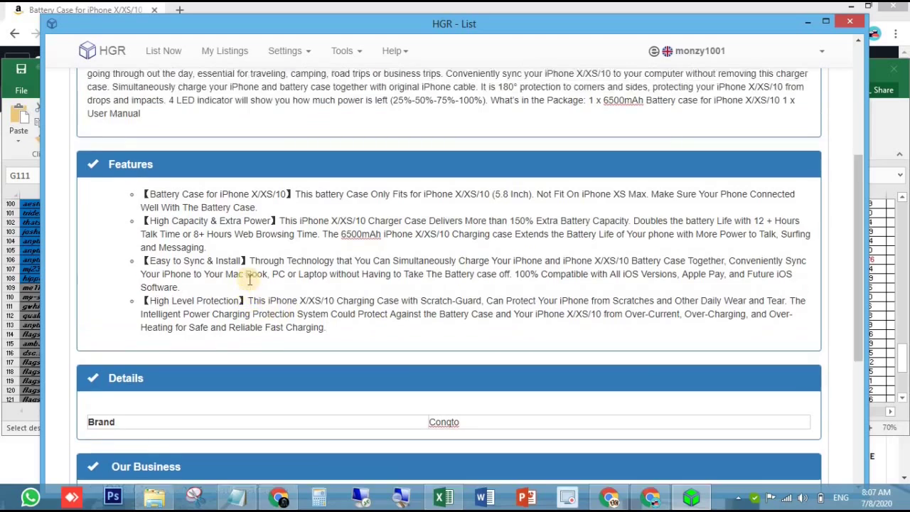
{"action": "scroll", "coordinate": [249, 279], "scroll_direction": "up", "scroll_amount": 2}
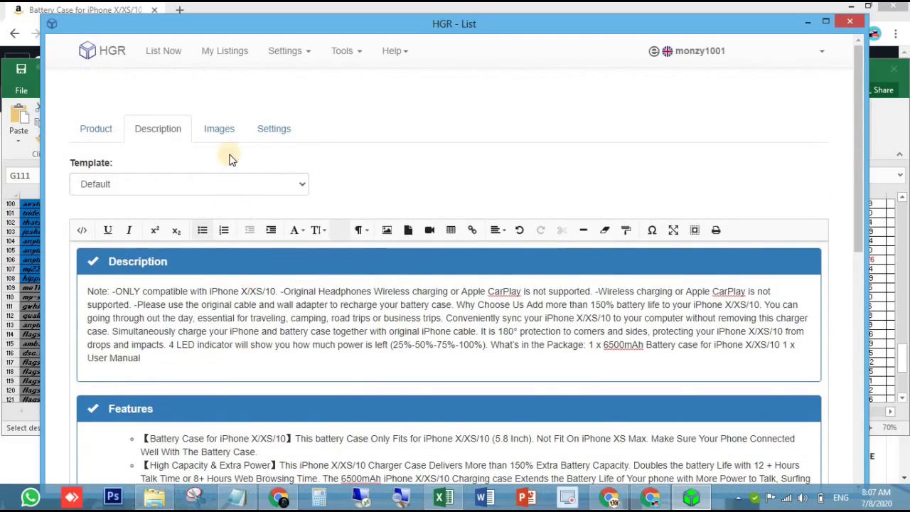
Examine all the product images attached to the battery case listing.
{"action": "left_click", "coordinate": [227, 147]}
{"action": "scroll", "coordinate": [193, 330], "scroll_direction": "down", "scroll_amount": 1}
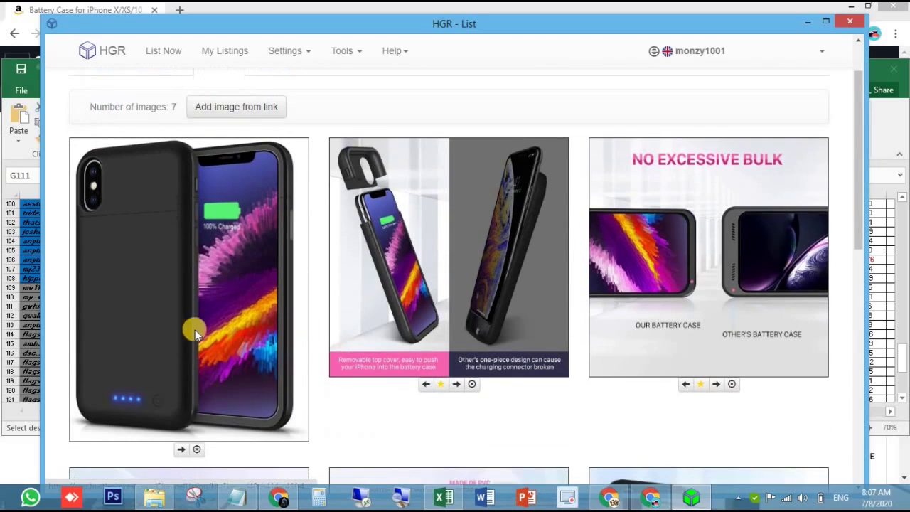
{"action": "scroll", "coordinate": [559, 270], "scroll_direction": "down", "scroll_amount": 4}
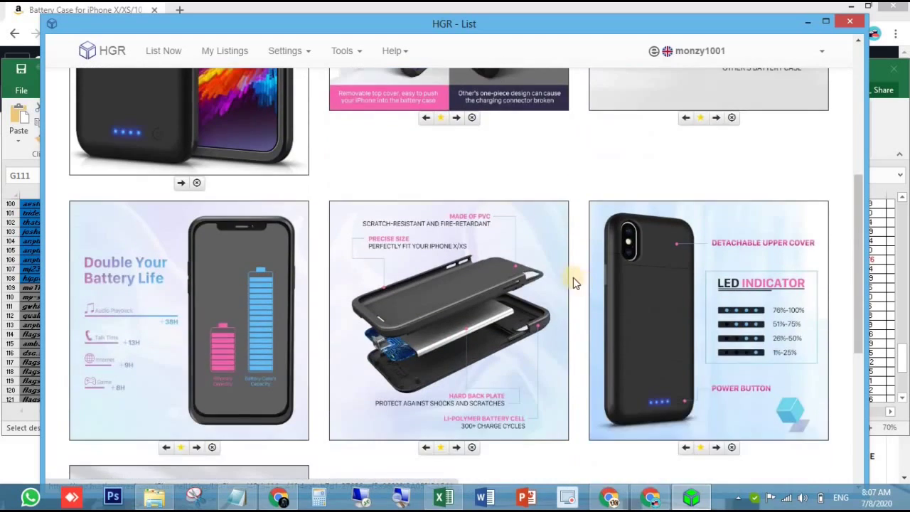
{"action": "scroll", "coordinate": [574, 278], "scroll_direction": "up", "scroll_amount": 3}
{"action": "scroll", "coordinate": [109, 315], "scroll_direction": "up", "scroll_amount": 2}
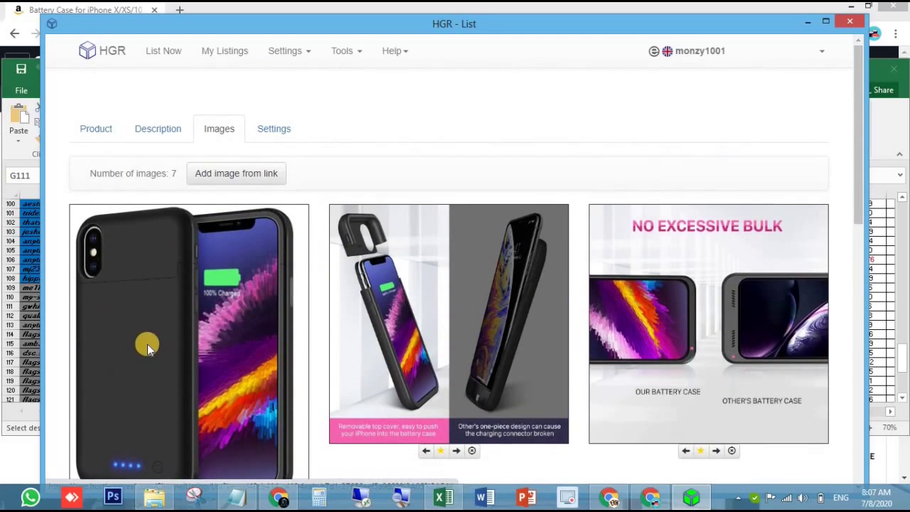
{"action": "scroll", "coordinate": [747, 379], "scroll_direction": "down", "scroll_amount": 2}
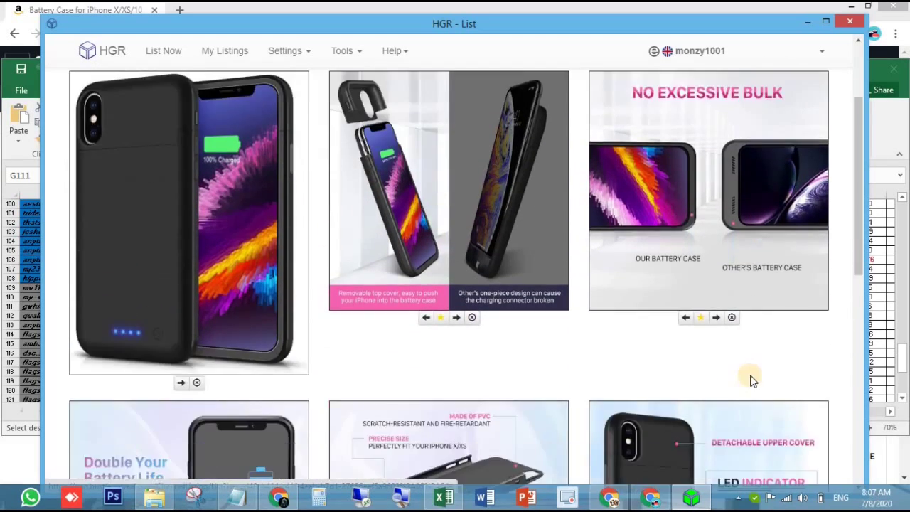
{"action": "scroll", "coordinate": [750, 381], "scroll_direction": "down", "scroll_amount": 3}
{"action": "scroll", "coordinate": [557, 372], "scroll_direction": "down", "scroll_amount": 5}
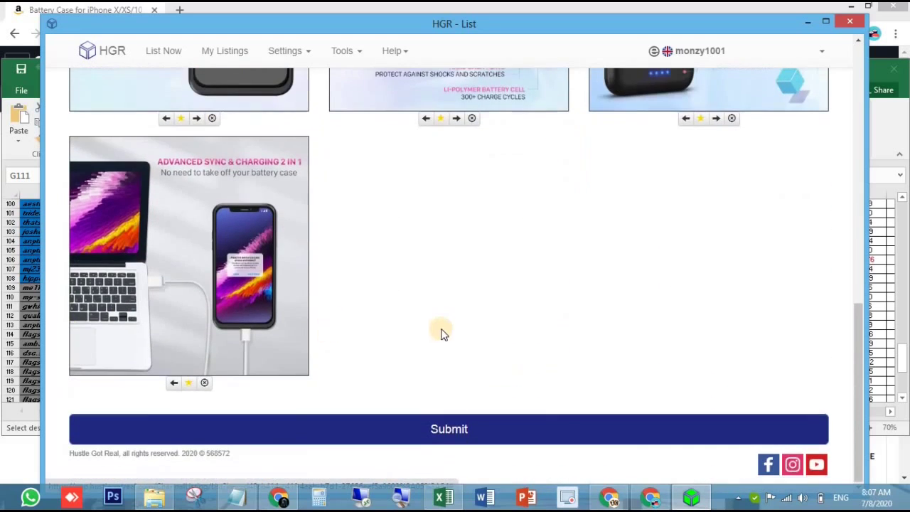
{"action": "scroll", "coordinate": [442, 333], "scroll_direction": "up", "scroll_amount": 12}
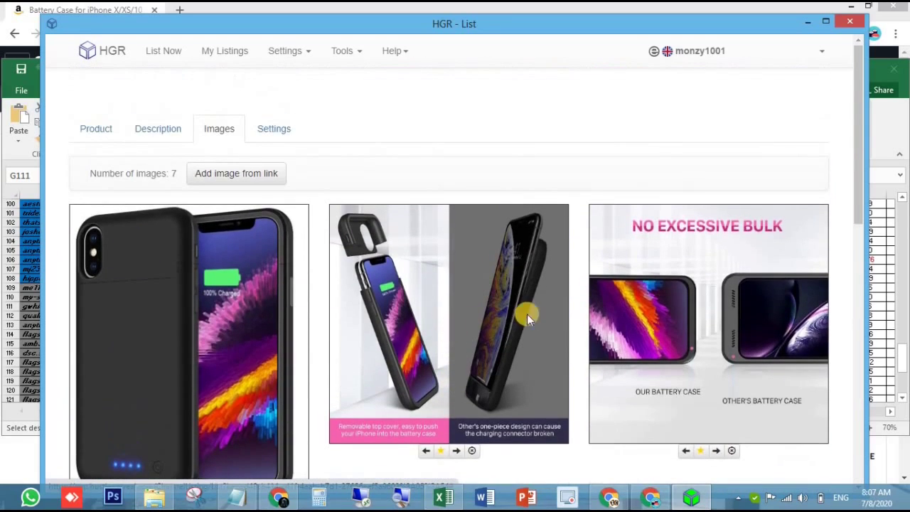
Return to the product details, submit the battery case listing, and accept the repeated word "Case" in its title.
{"action": "left_click", "coordinate": [107, 128]}
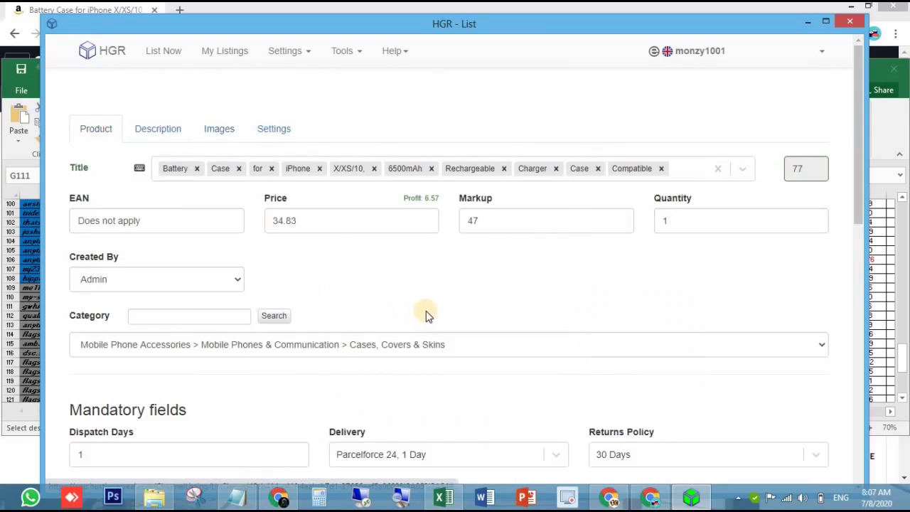
{"action": "scroll", "coordinate": [433, 312], "scroll_direction": "down", "scroll_amount": 3}
{"action": "scroll", "coordinate": [452, 315], "scroll_direction": "down", "scroll_amount": 7}
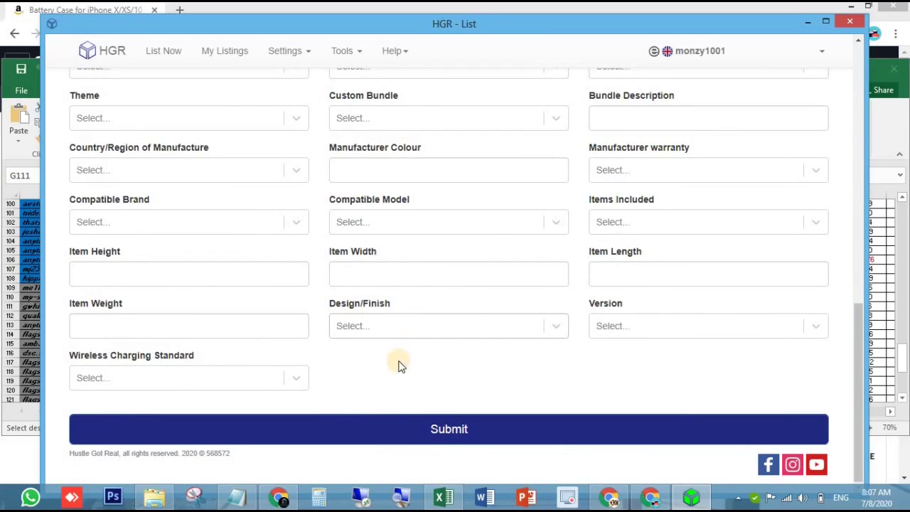
{"action": "left_click", "coordinate": [388, 424]}
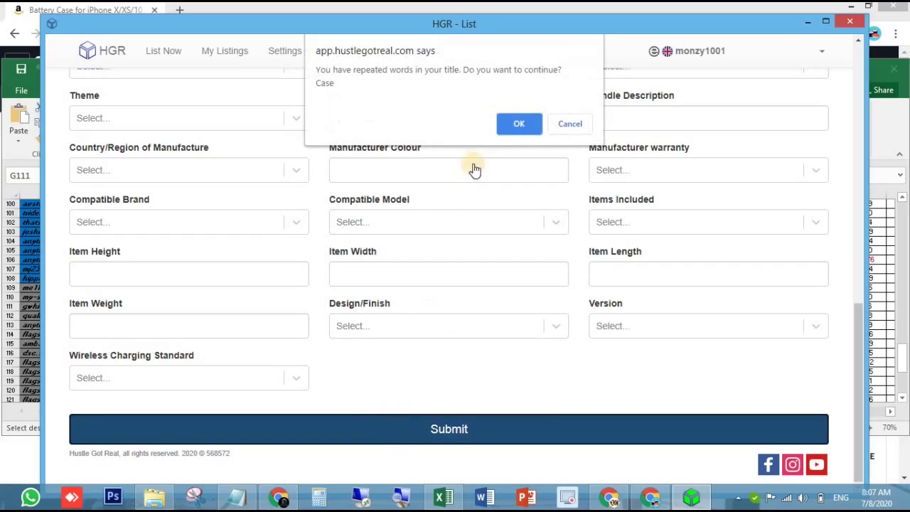
{"action": "left_click", "coordinate": [512, 123]}
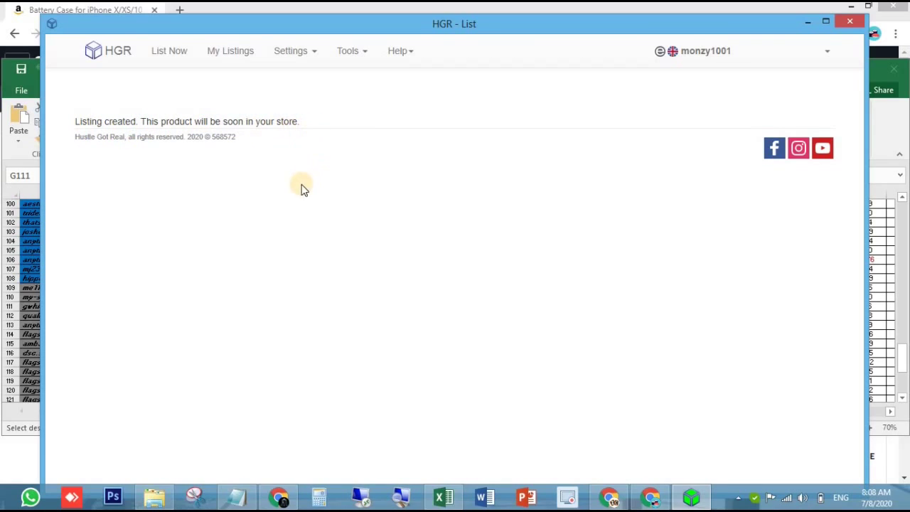
Check the status of the new battery case listing among the account's pending listings.
{"action": "left_click", "coordinate": [230, 71]}
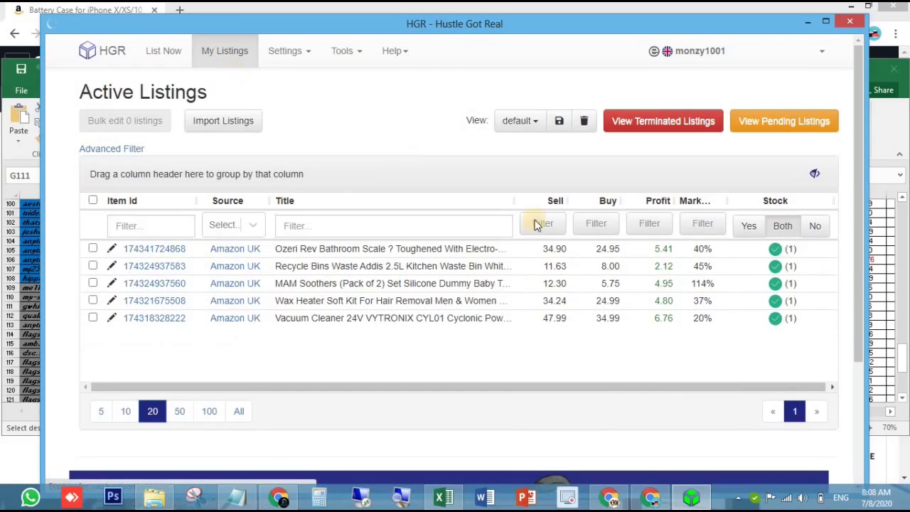
{"action": "left_click", "coordinate": [748, 122]}
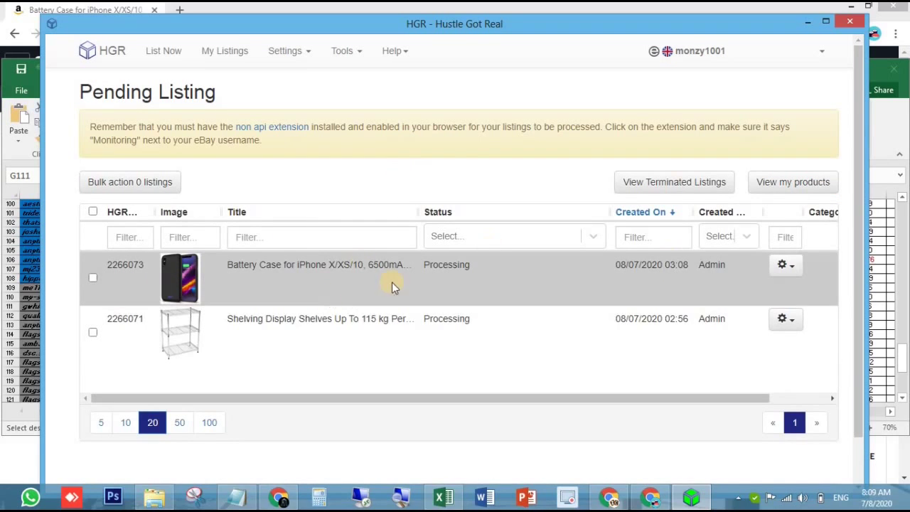
{"action": "left_click_drag", "start_coordinate": [433, 264], "coordinate": [480, 238]}
{"action": "left_click", "coordinate": [485, 198]}
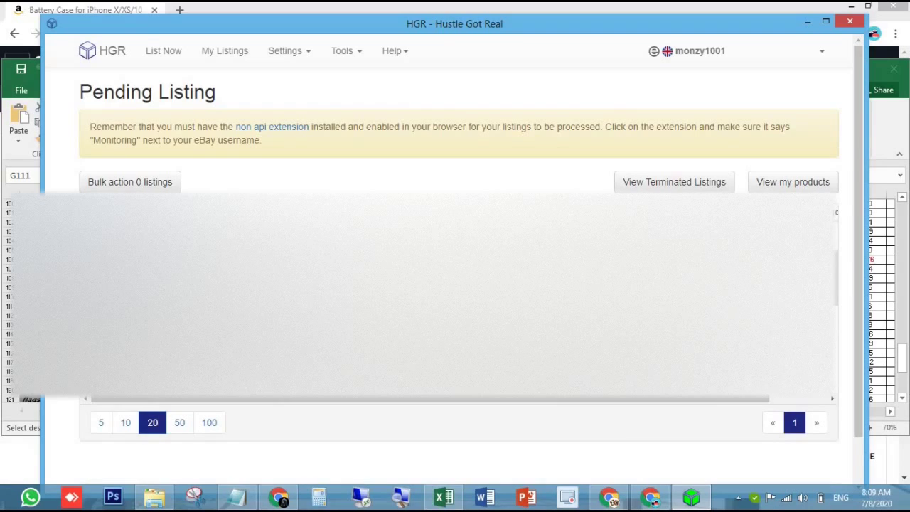
Close the HGR window and minimise the EbayListing (2).xlsx workbook to bring the Amazon product page back into view.
{"action": "left_click", "coordinate": [850, 22]}
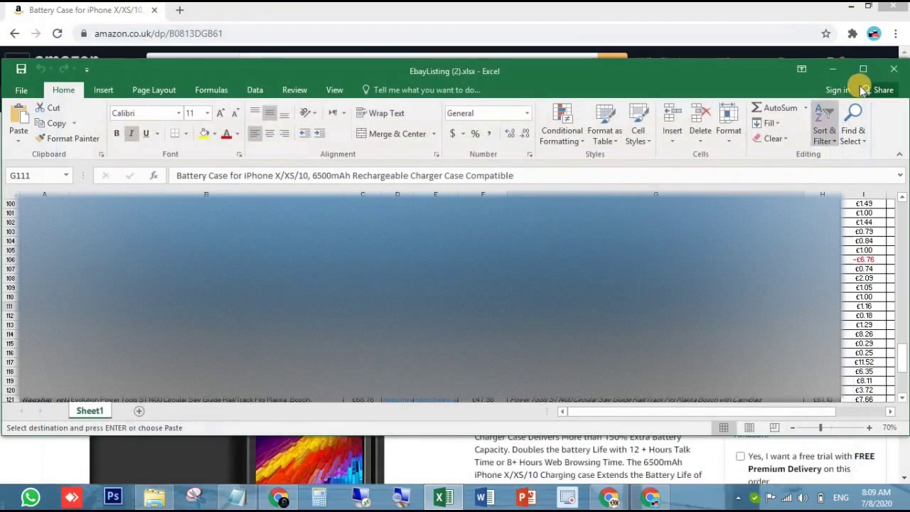
{"action": "left_click", "coordinate": [832, 69]}
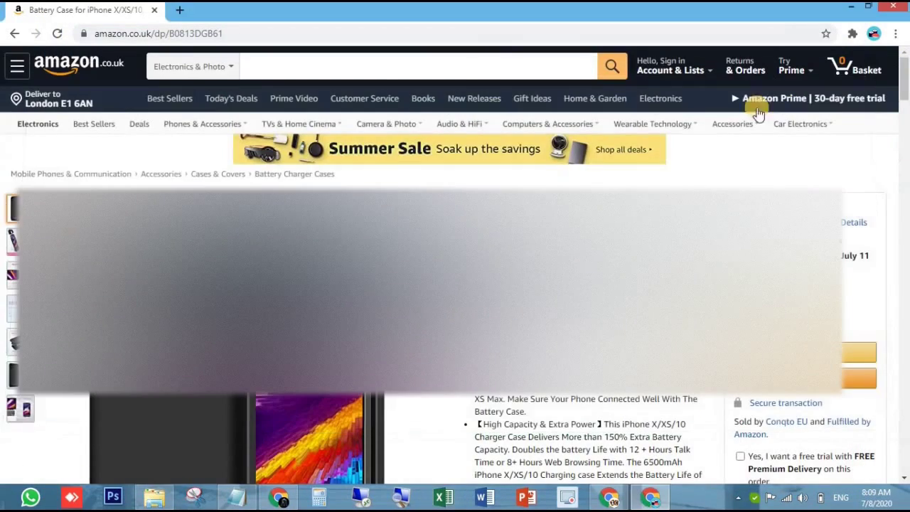